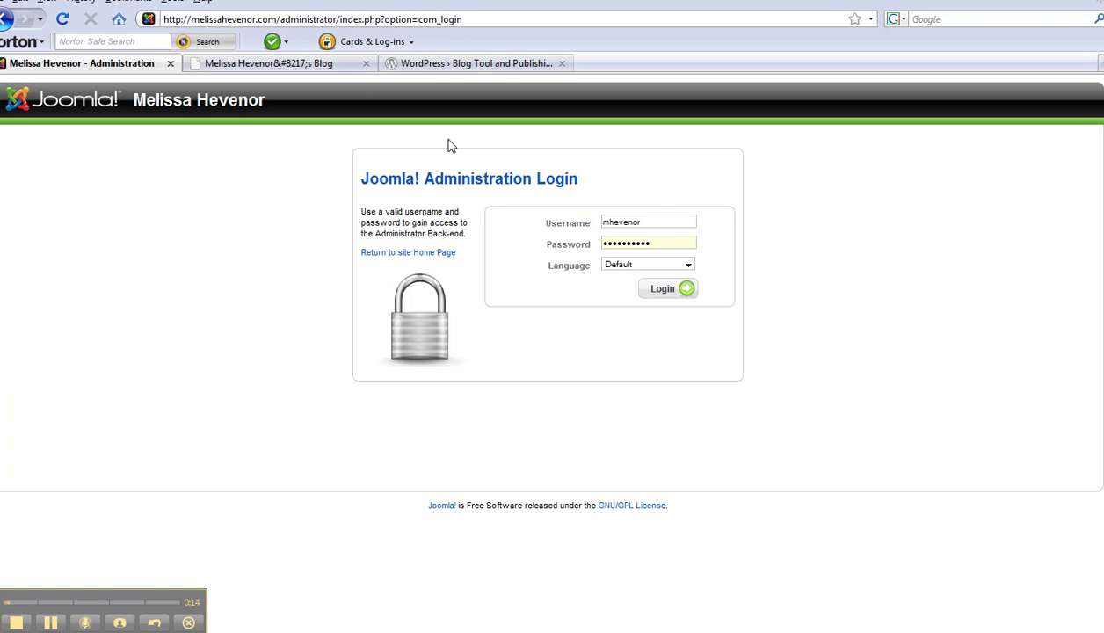
# Step: Log in to the Joomla administration and view the logged-in user's account details in the User Manager, closing them unchanged
pyautogui.click(678, 296)
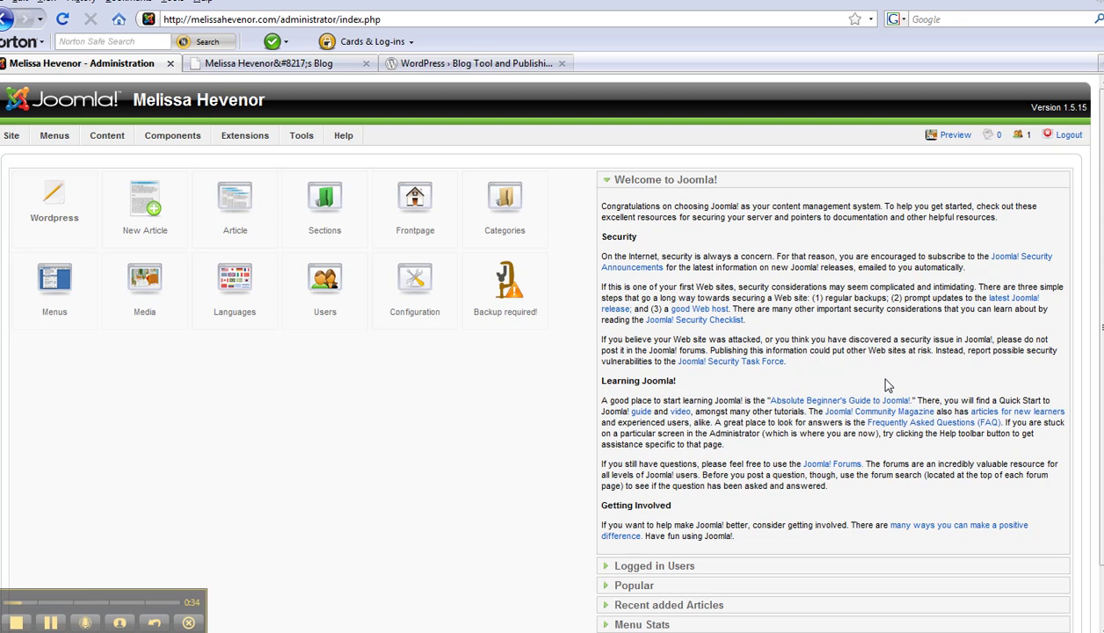
pyautogui.moveTo(13, 140)
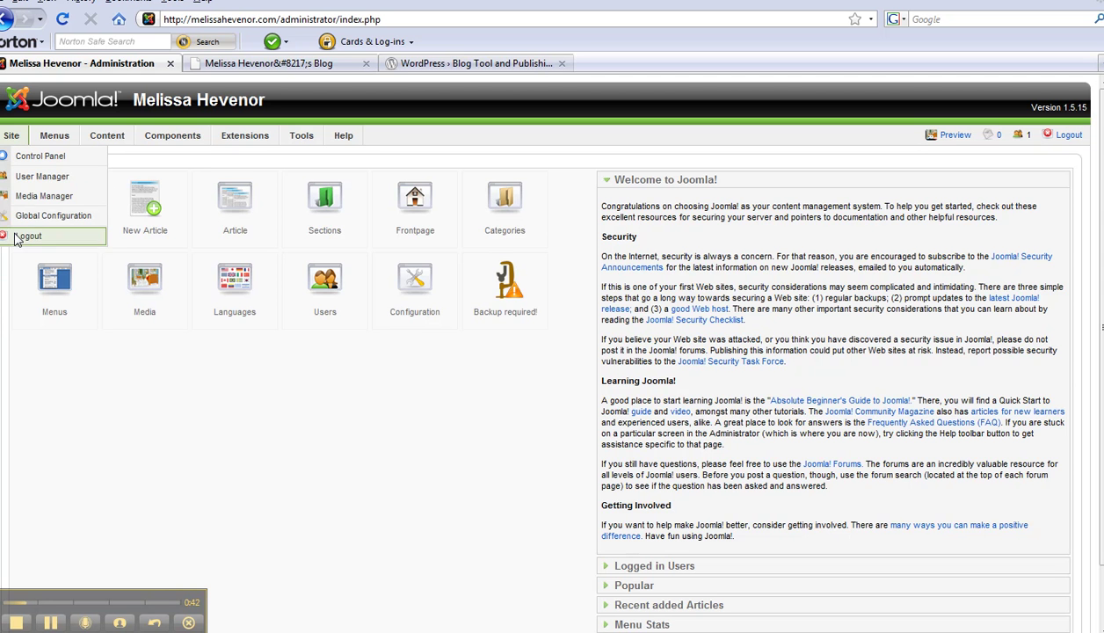
pyautogui.click(21, 181)
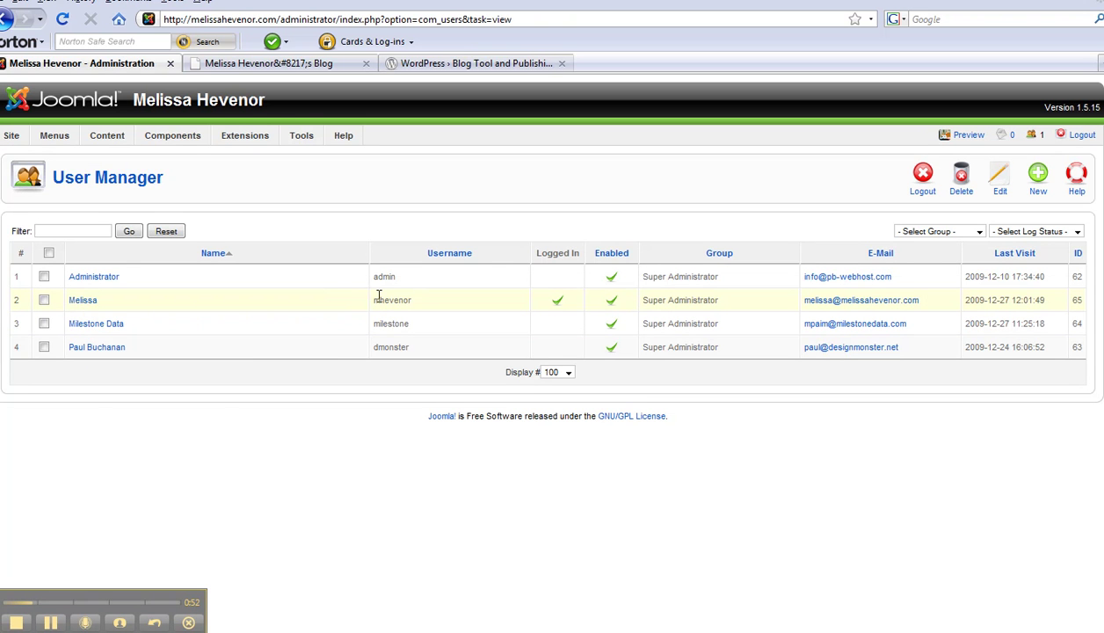
pyautogui.click(88, 300)
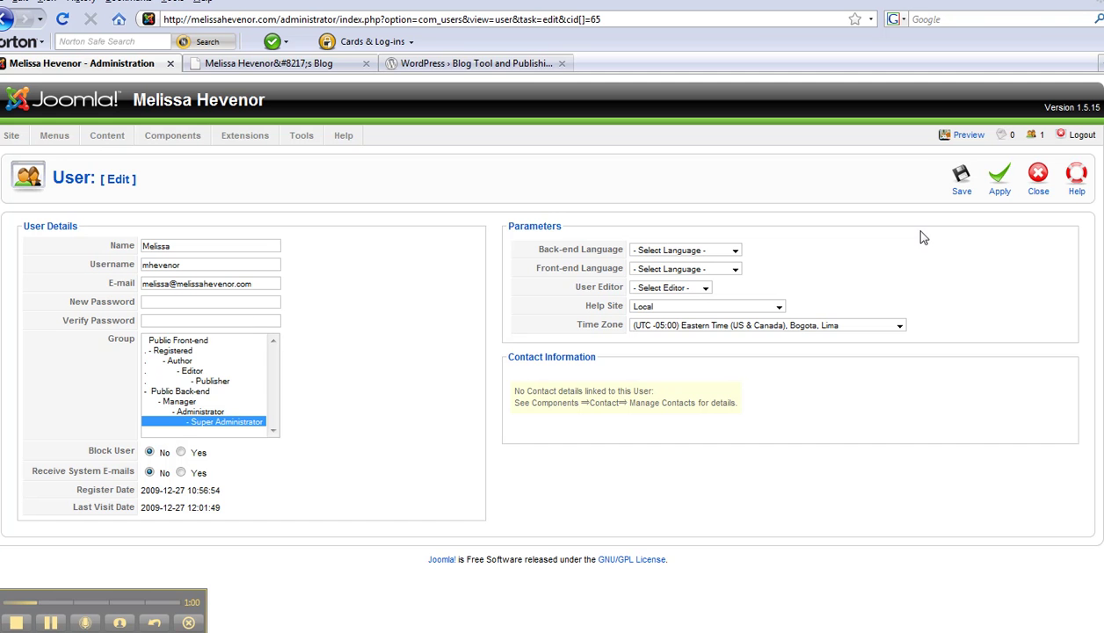
pyautogui.click(1038, 183)
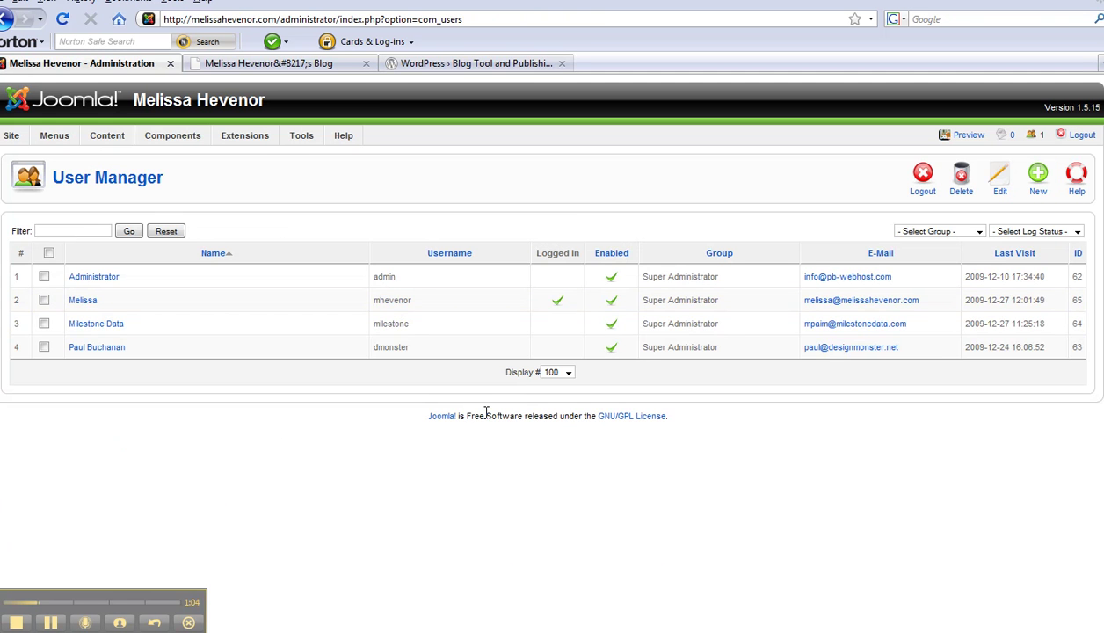
pyautogui.click(1023, 180)
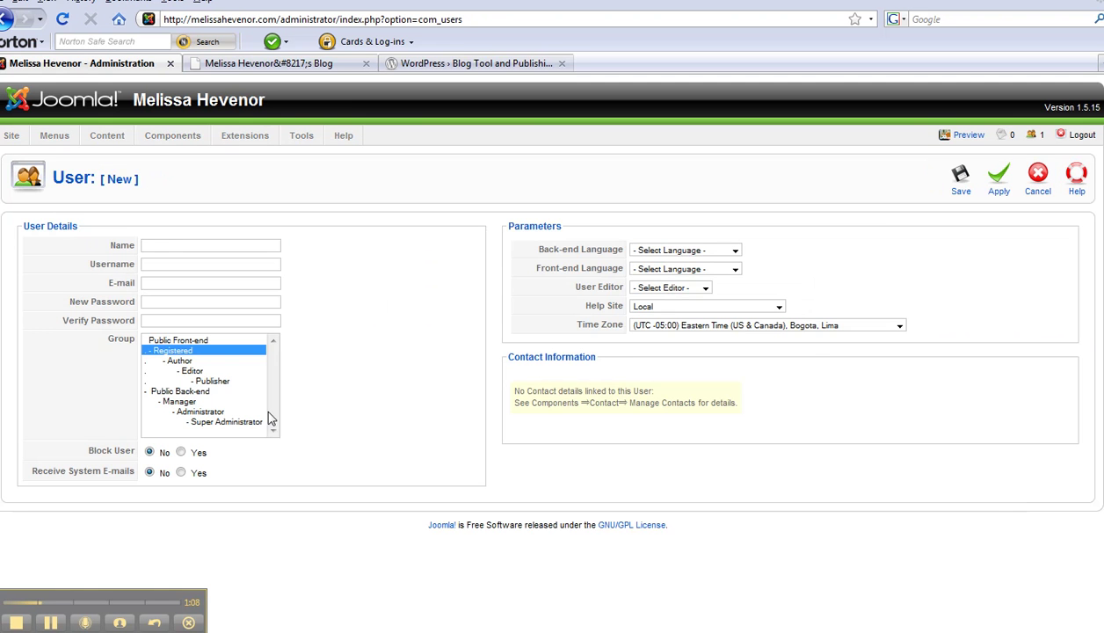
pyautogui.click(226, 424)
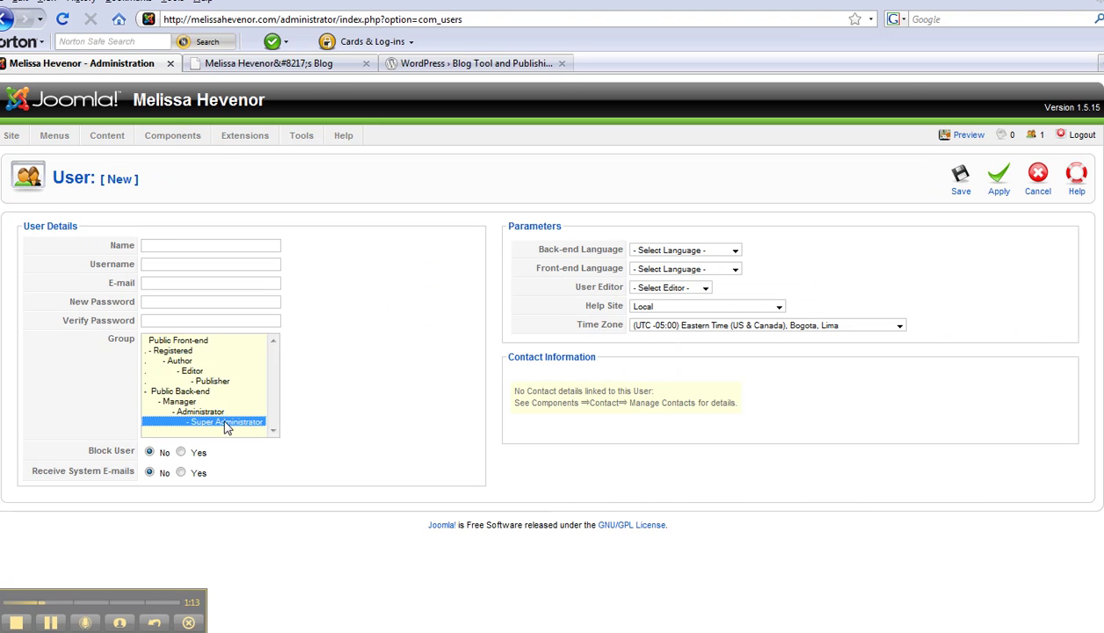
pyautogui.click(204, 342)
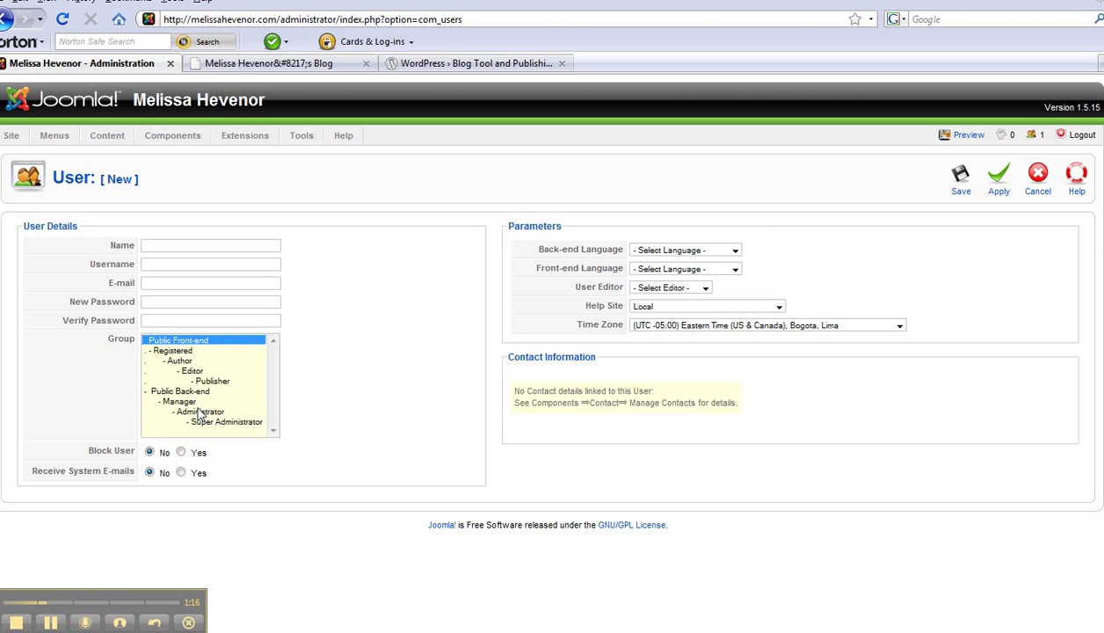
pyautogui.click(196, 403)
pyautogui.click(199, 412)
pyautogui.click(208, 422)
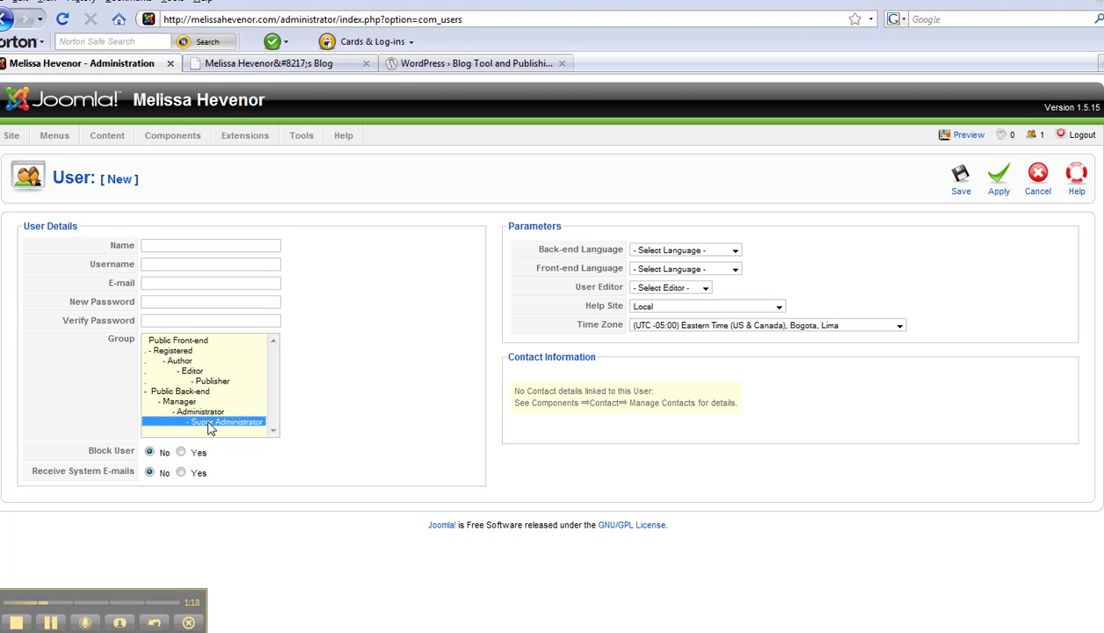
pyautogui.click(1037, 186)
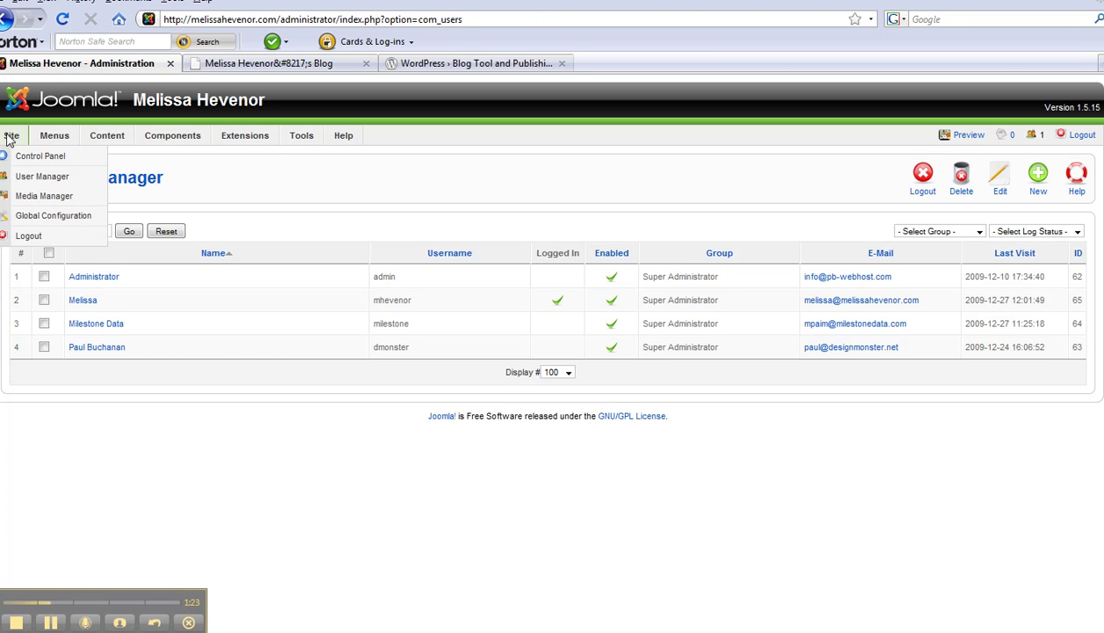
# Step: Review the site, metadata and SEO settings in the Global Configuration, and close it without changes
pyautogui.click(35, 216)
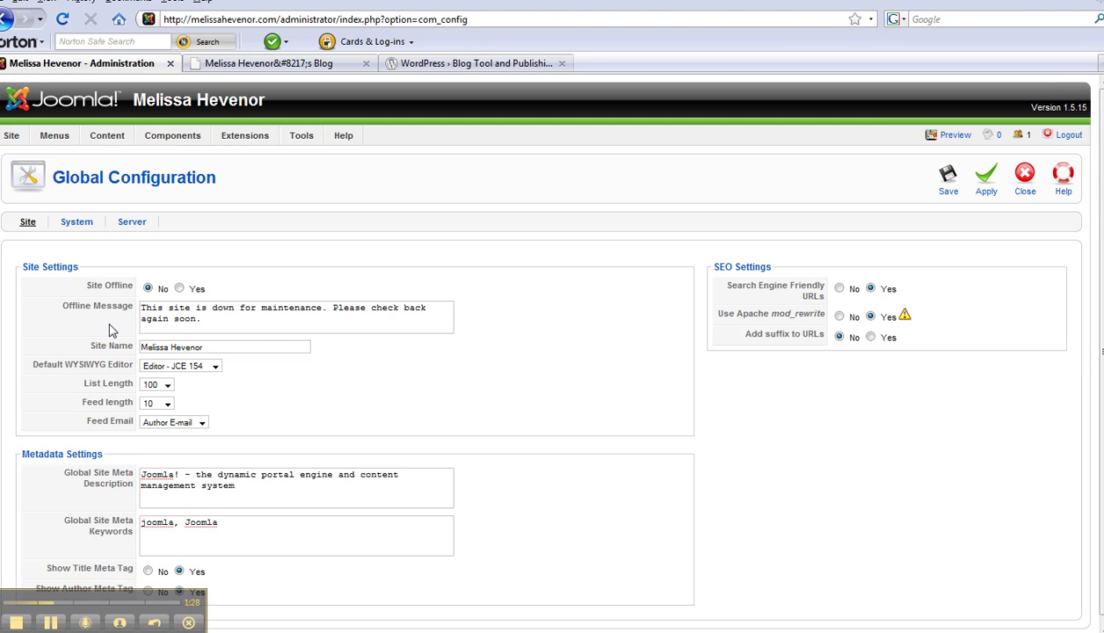
pyautogui.scroll(-1, 499, 472)
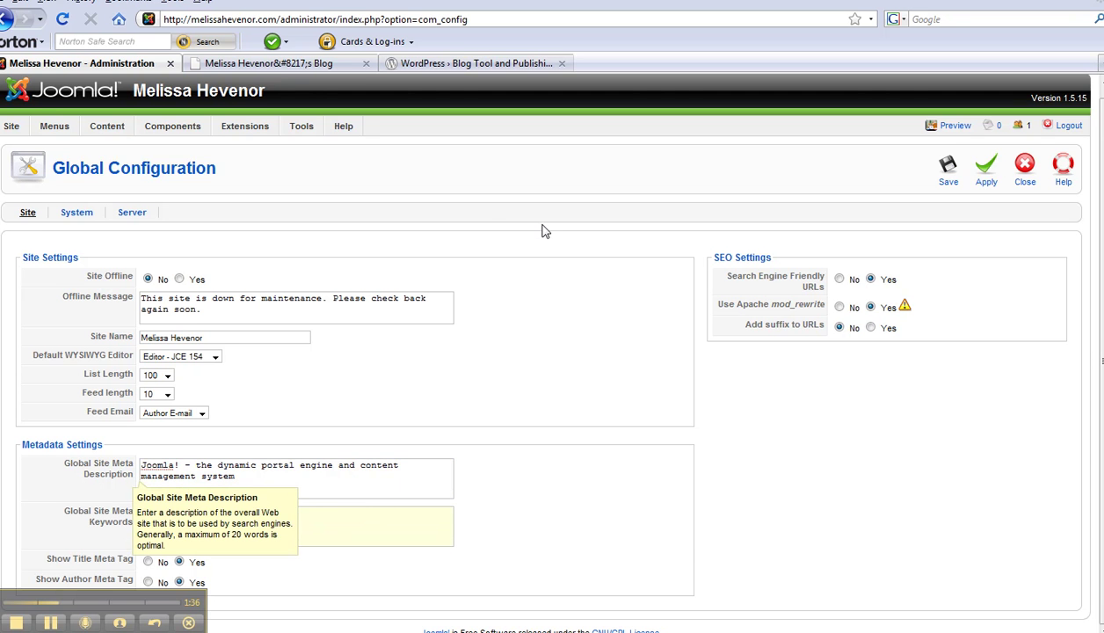
pyautogui.click(1024, 176)
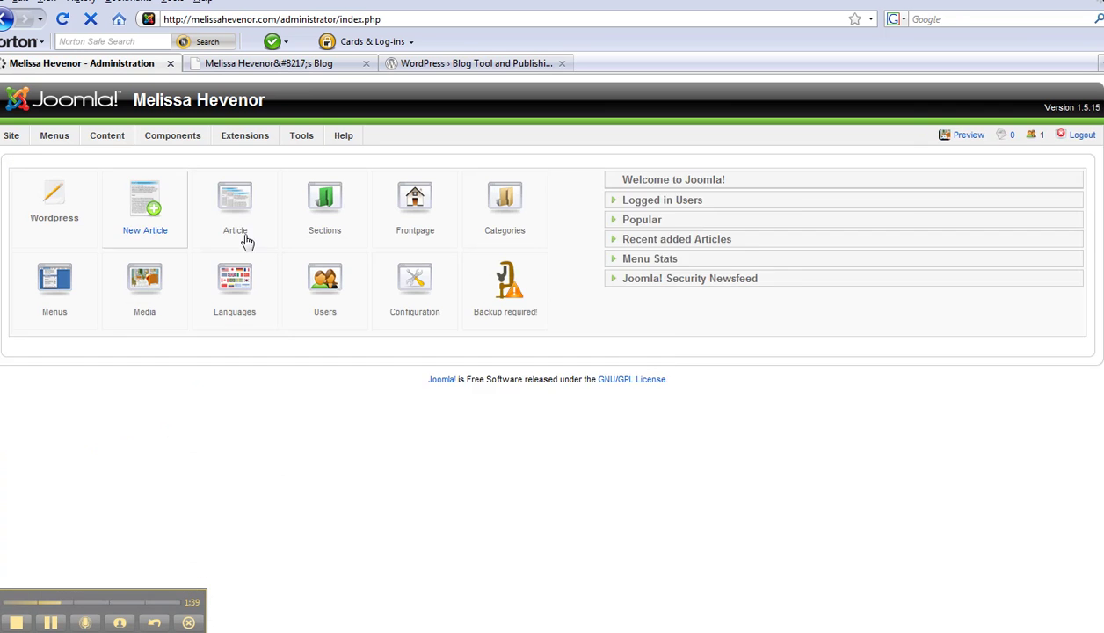
# Step: List the items of the Main Menu and compare them with the navigation on the live site
pyautogui.moveTo(53, 137)
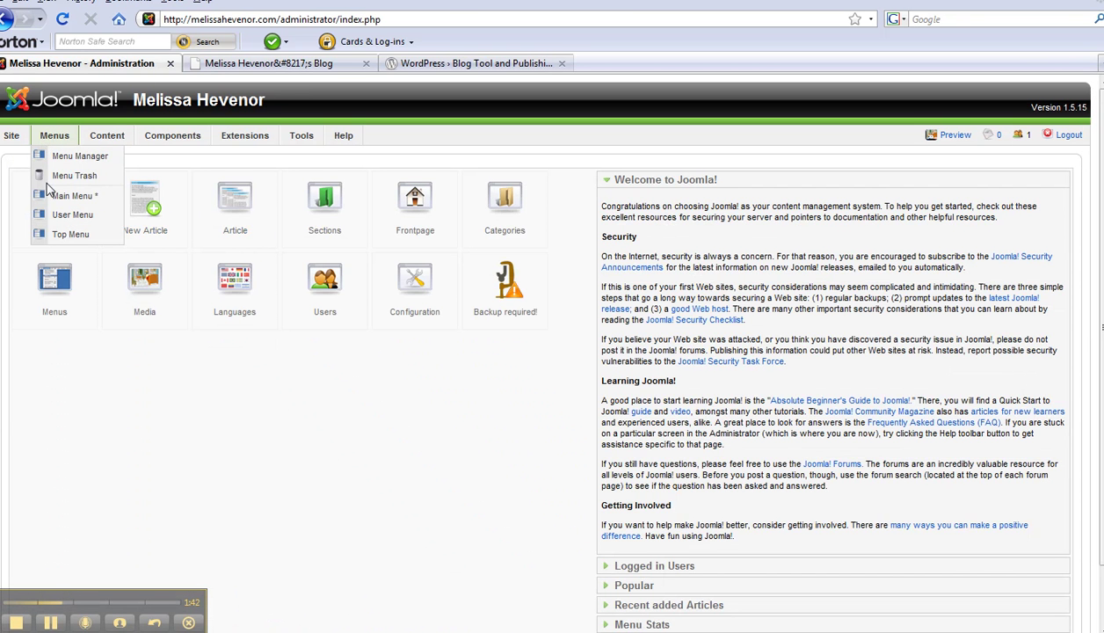
pyautogui.click(50, 199)
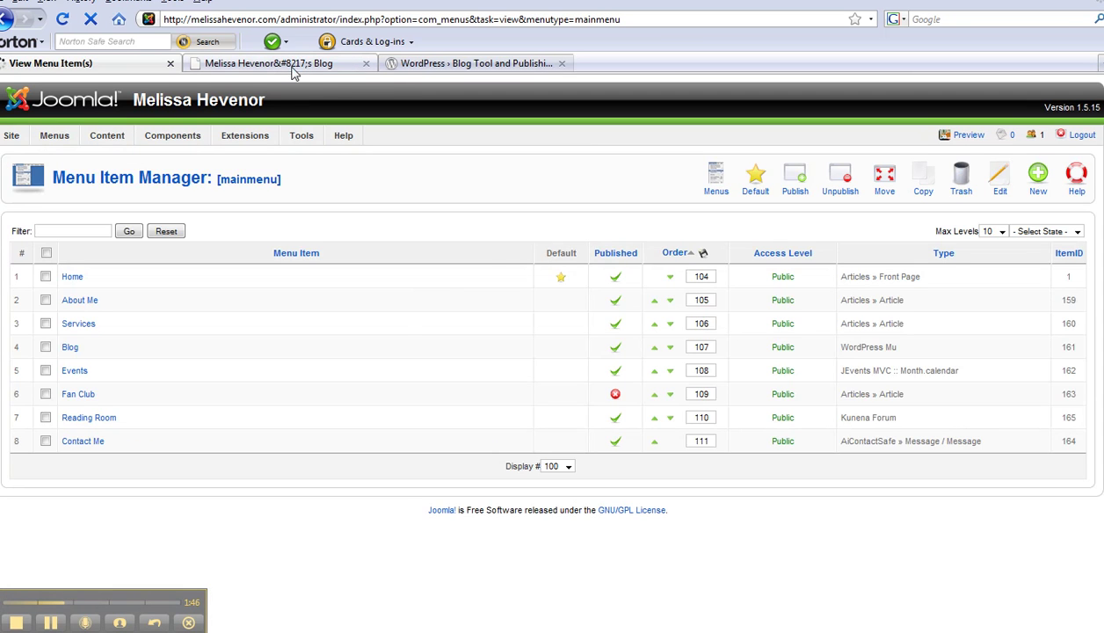
pyautogui.click(296, 67)
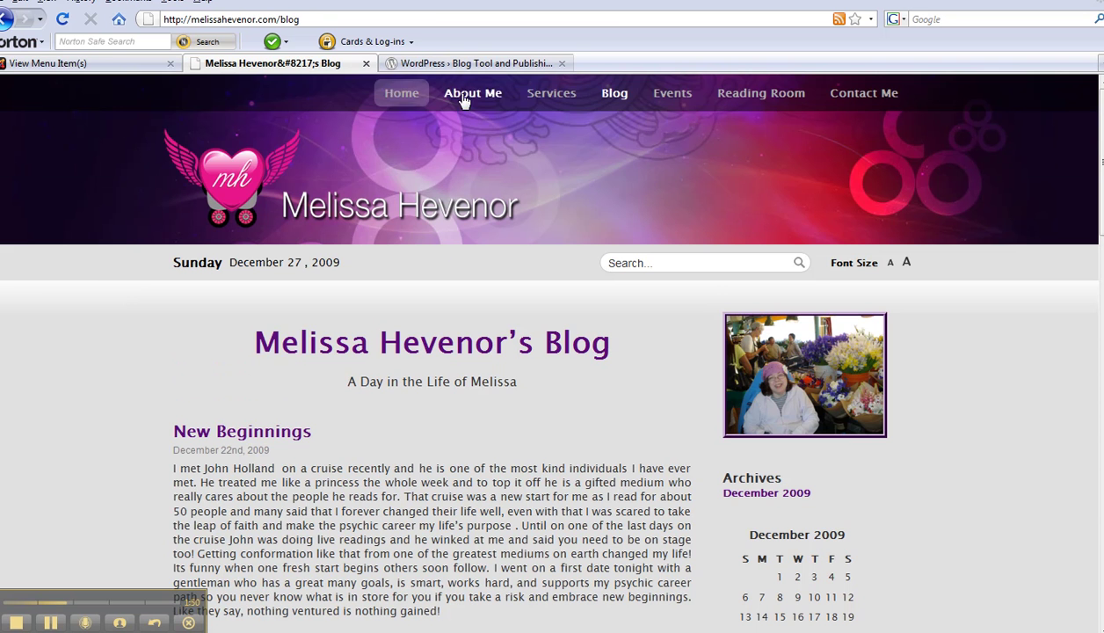
pyautogui.click(124, 63)
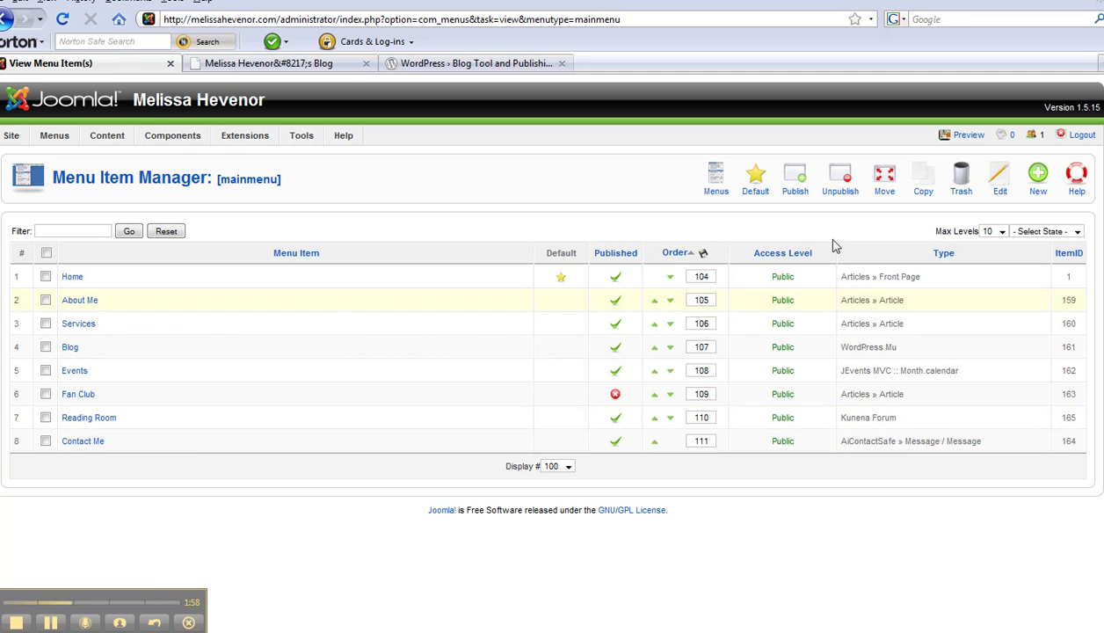
# Step: Open the Article Manager and compare its articles with the pages of the live site
pyautogui.moveTo(110, 146)
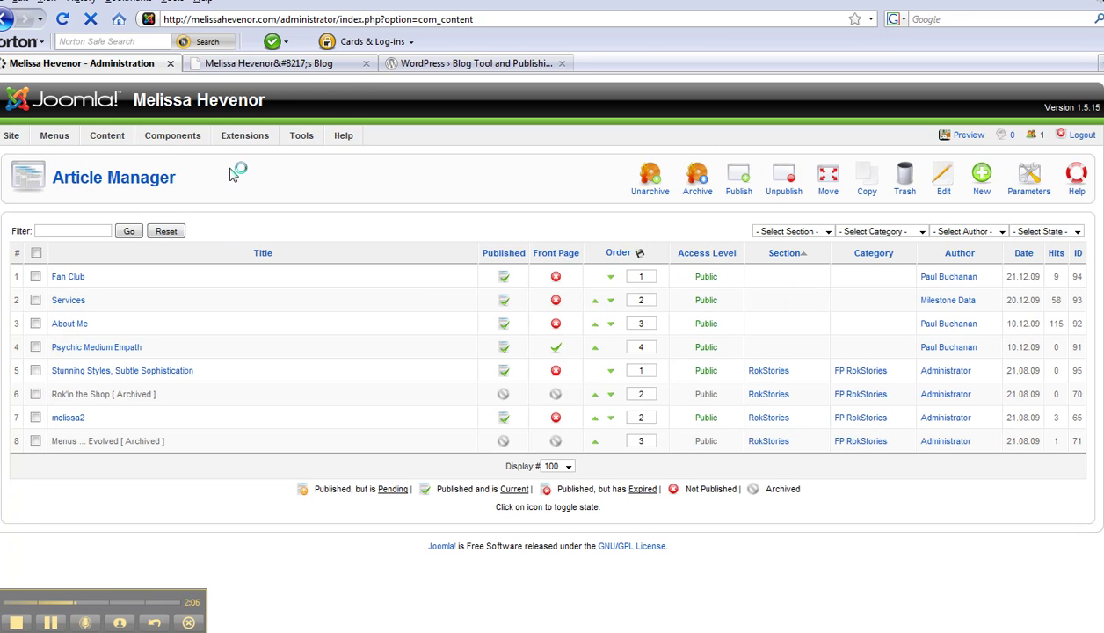
pyautogui.click(306, 66)
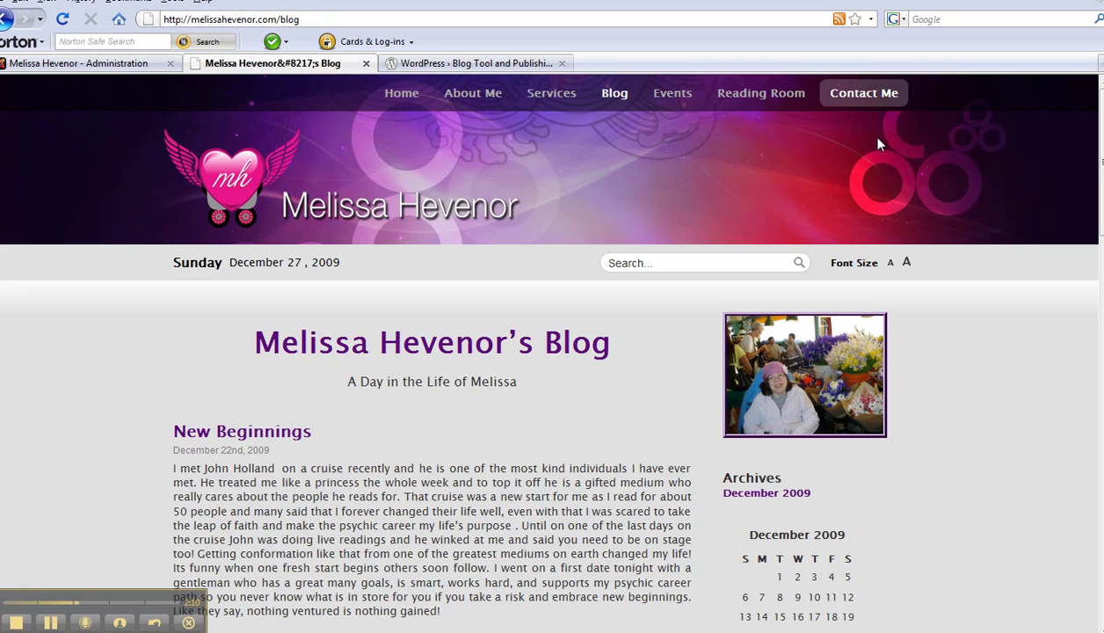
pyautogui.click(97, 63)
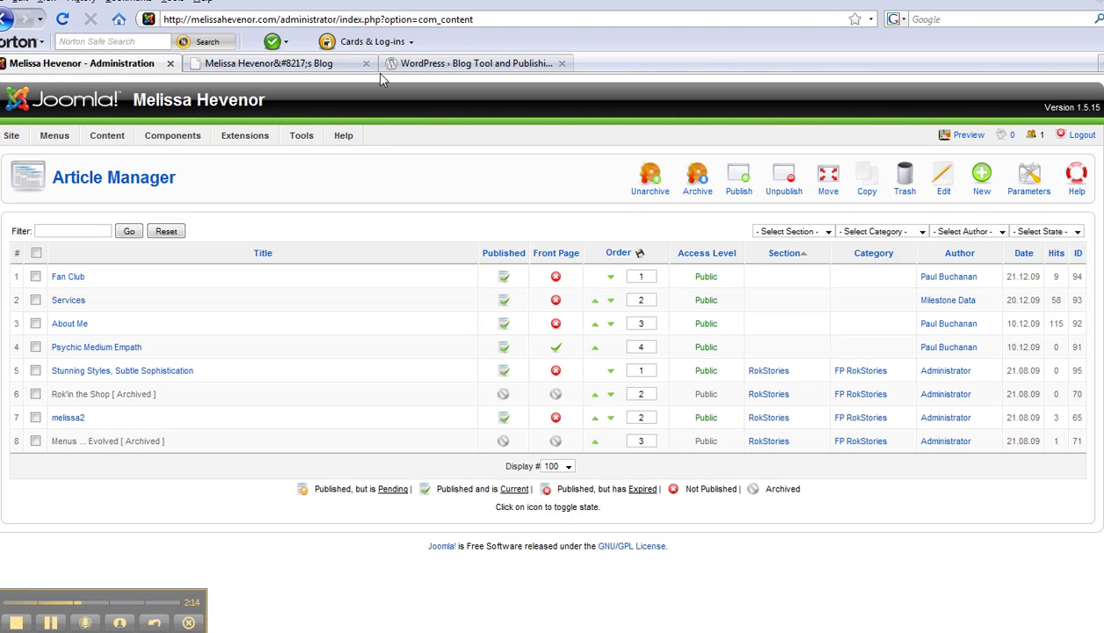
# Step: View the About Me page on the live site and return to the Joomla administration
pyautogui.click(340, 64)
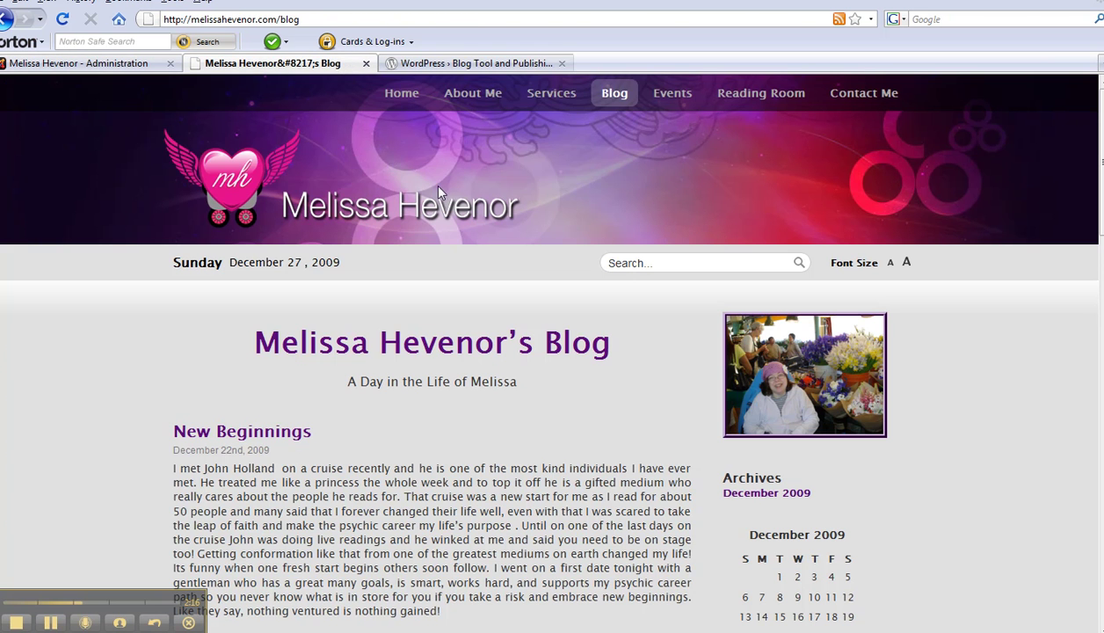
pyautogui.click(474, 97)
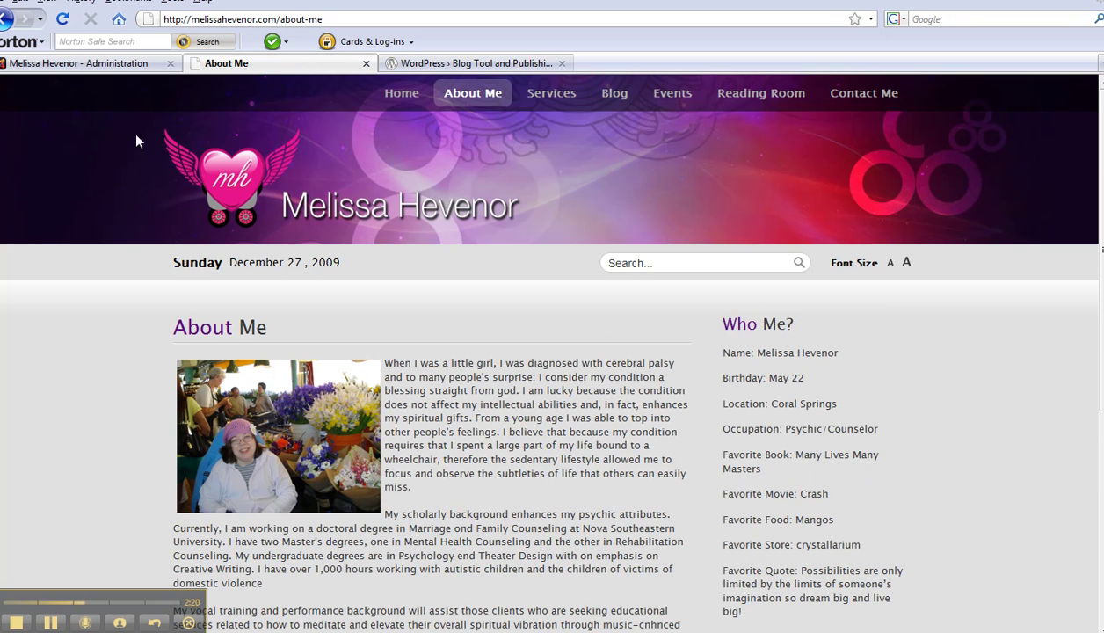
pyautogui.scroll(-3, 513, 387)
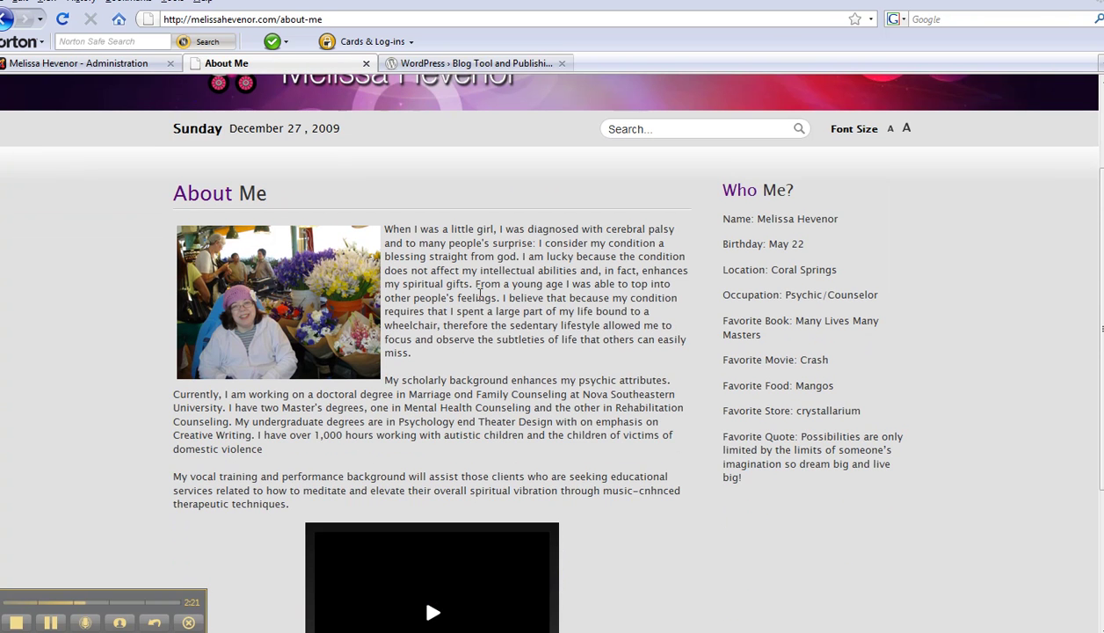
pyautogui.click(136, 66)
# Step: Open the About Me article for editing, examine its content in the editor, and close it without changes
pyautogui.moveTo(106, 137)
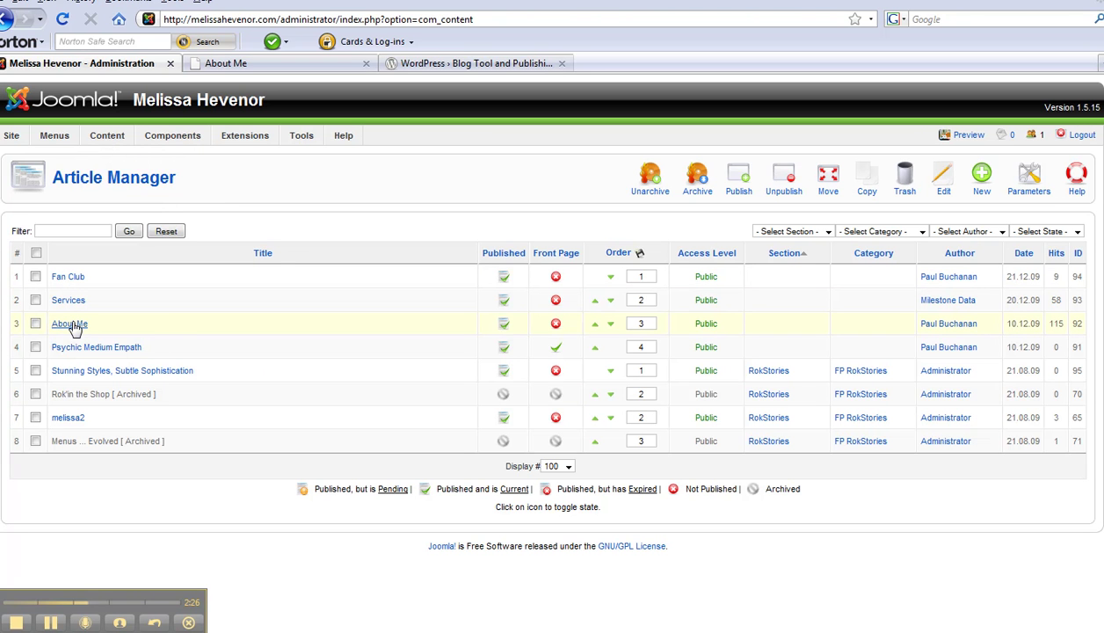
pyautogui.click(72, 325)
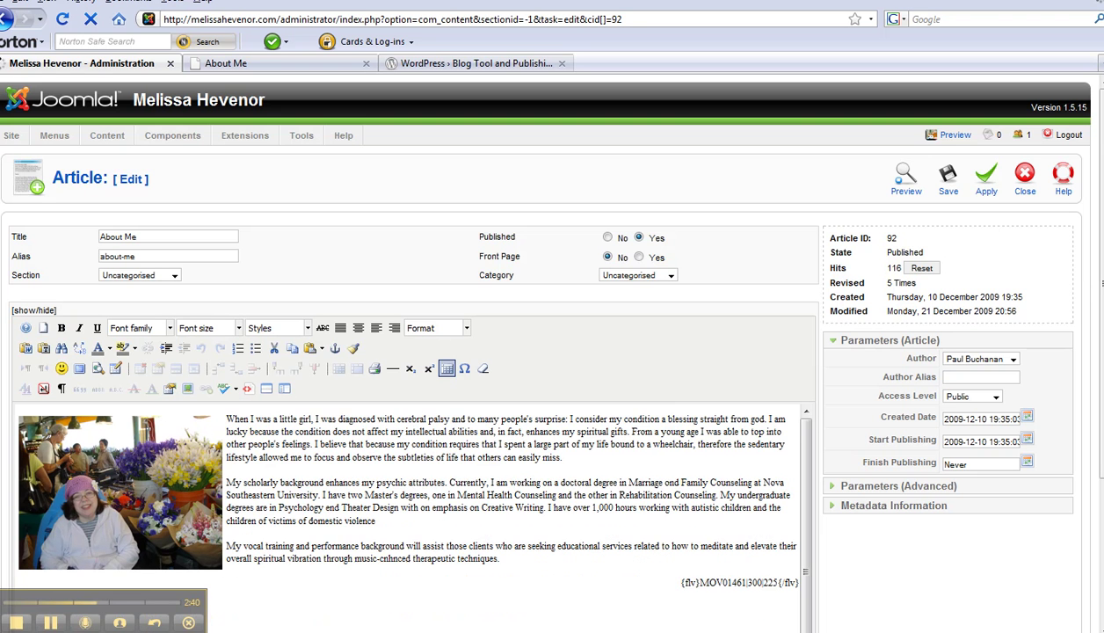
pyautogui.scroll(-1, 538, 465)
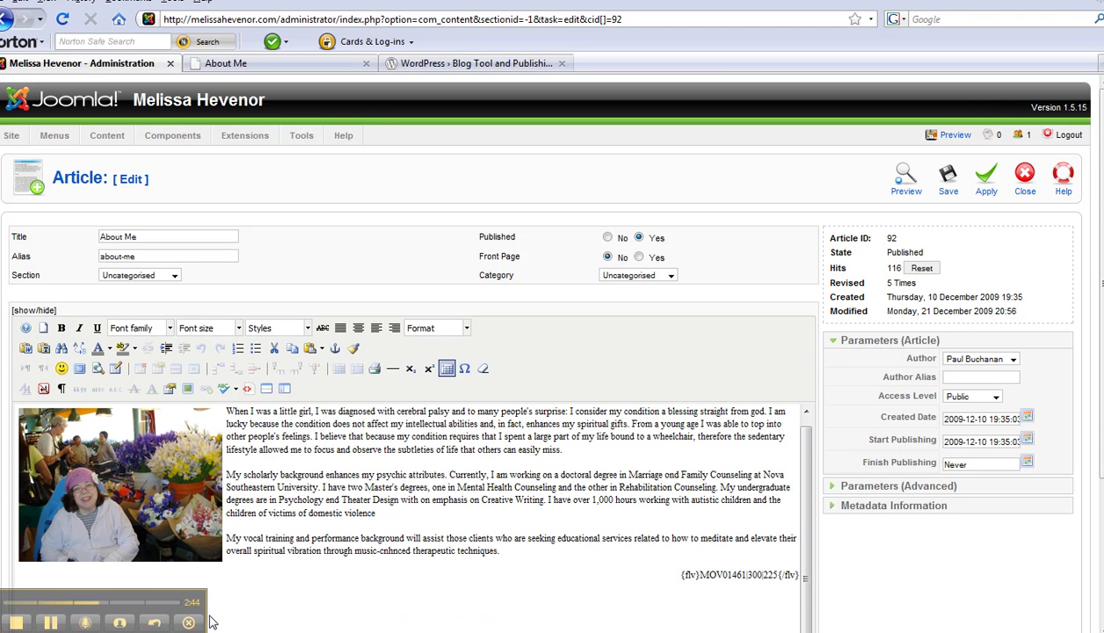
pyautogui.click(571, 452)
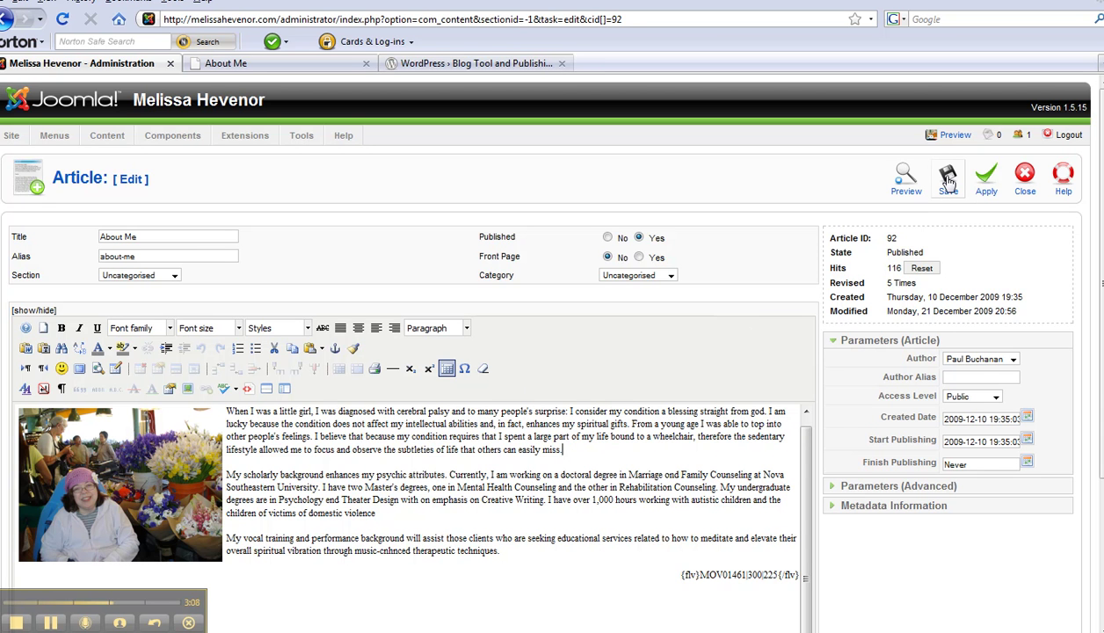
pyautogui.click(1022, 174)
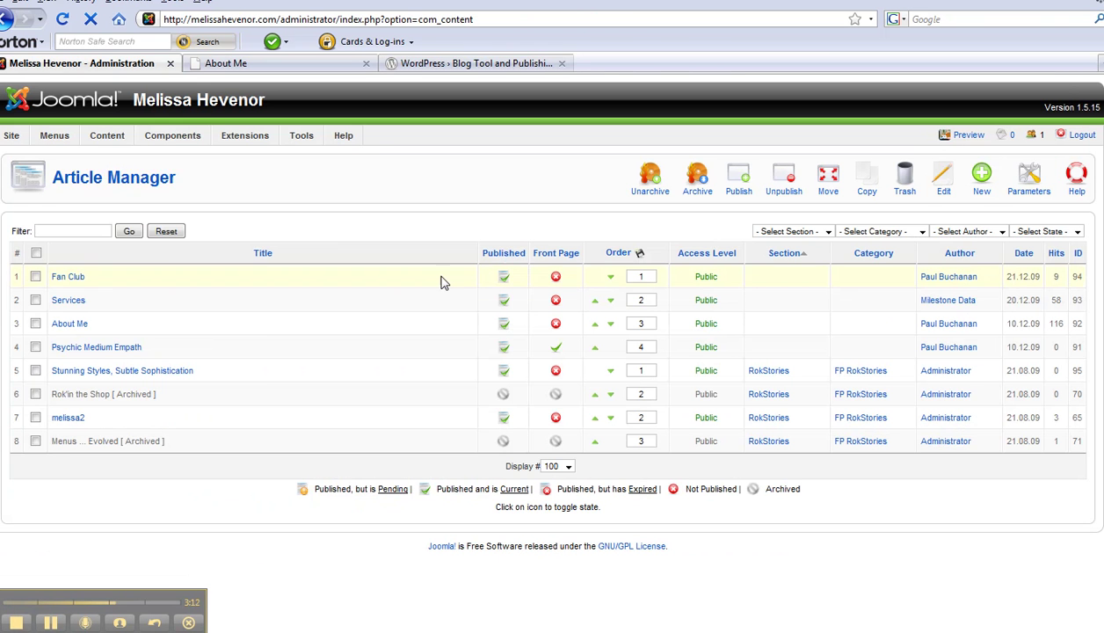
# Step: Look through the installed Joomla components, and switch to the WordPress.org page
pyautogui.moveTo(174, 140)
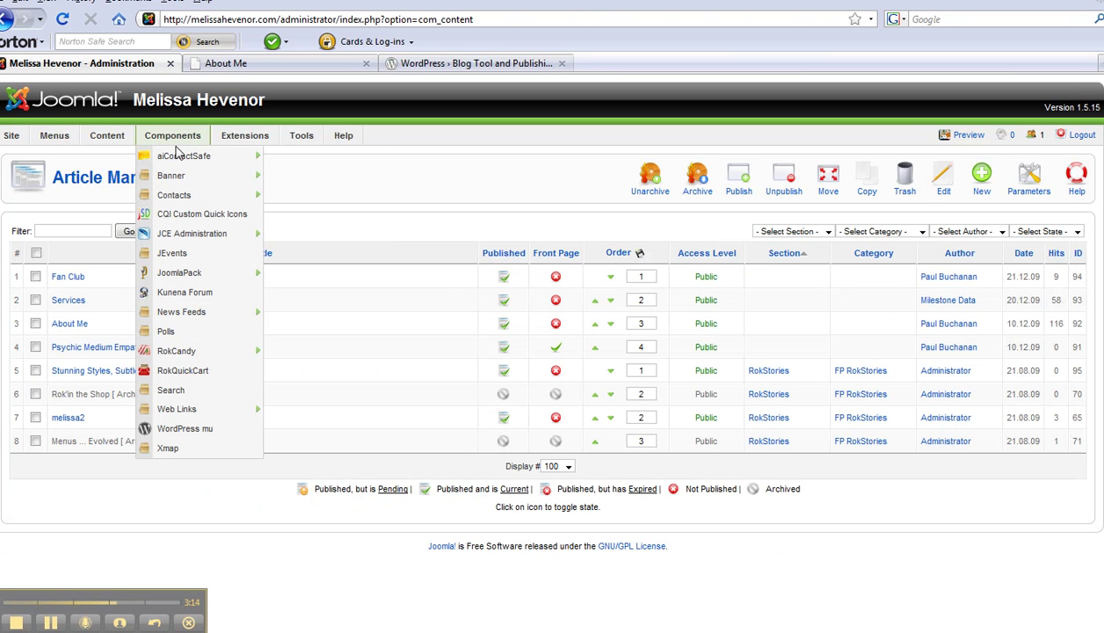
pyautogui.moveTo(204, 402)
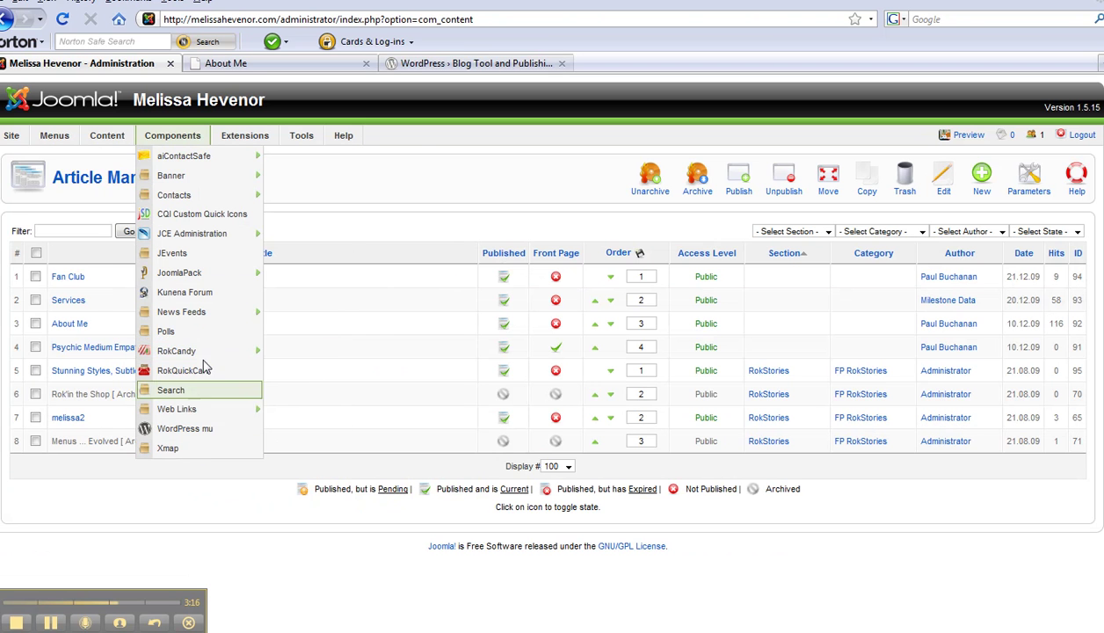
pyautogui.moveTo(204, 158)
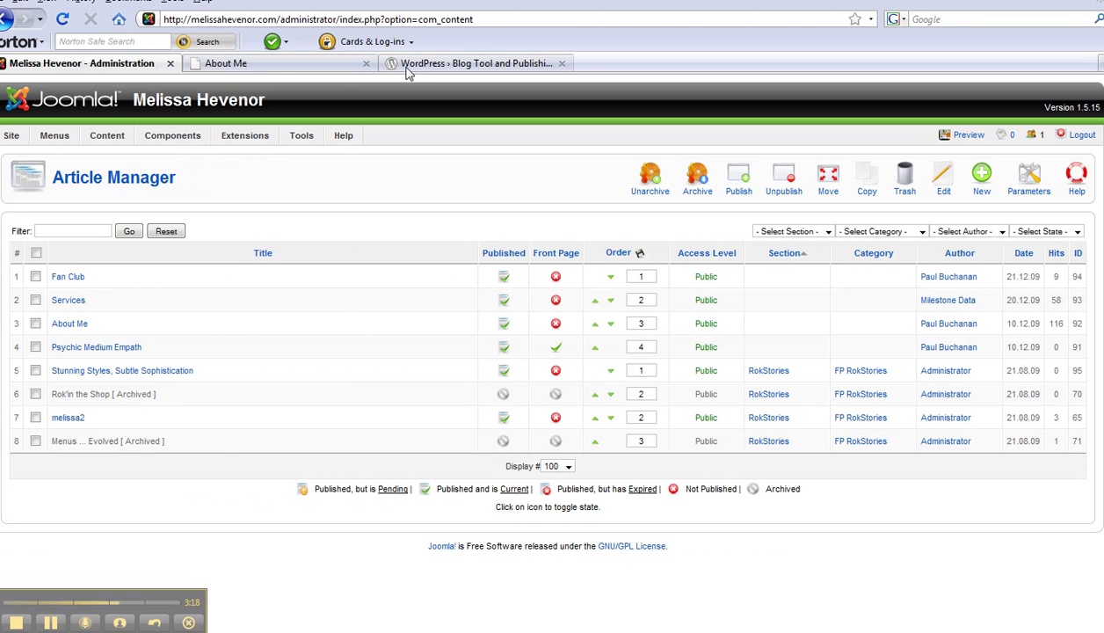
pyautogui.click(409, 64)
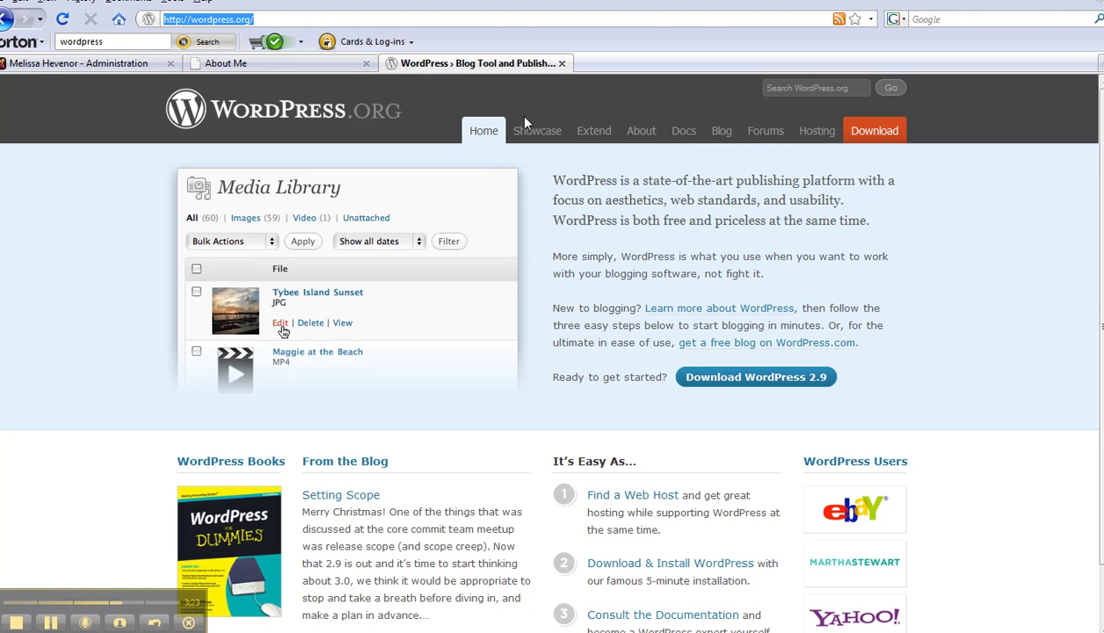
# Step: View the Reading Room page on the live site and return to the Joomla administration
pyautogui.click(303, 64)
pyautogui.scroll(3, 744, 134)
pyautogui.click(758, 104)
pyautogui.click(136, 65)
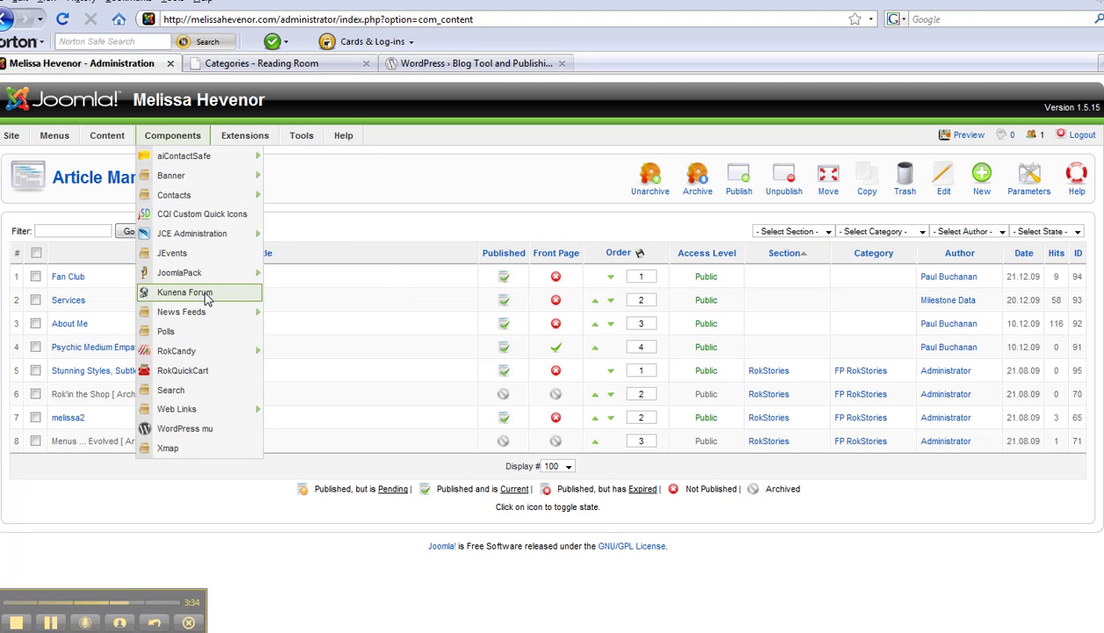
# Step: Open the Kunena Forum component in the Joomla administration
pyautogui.moveTo(261, 142)
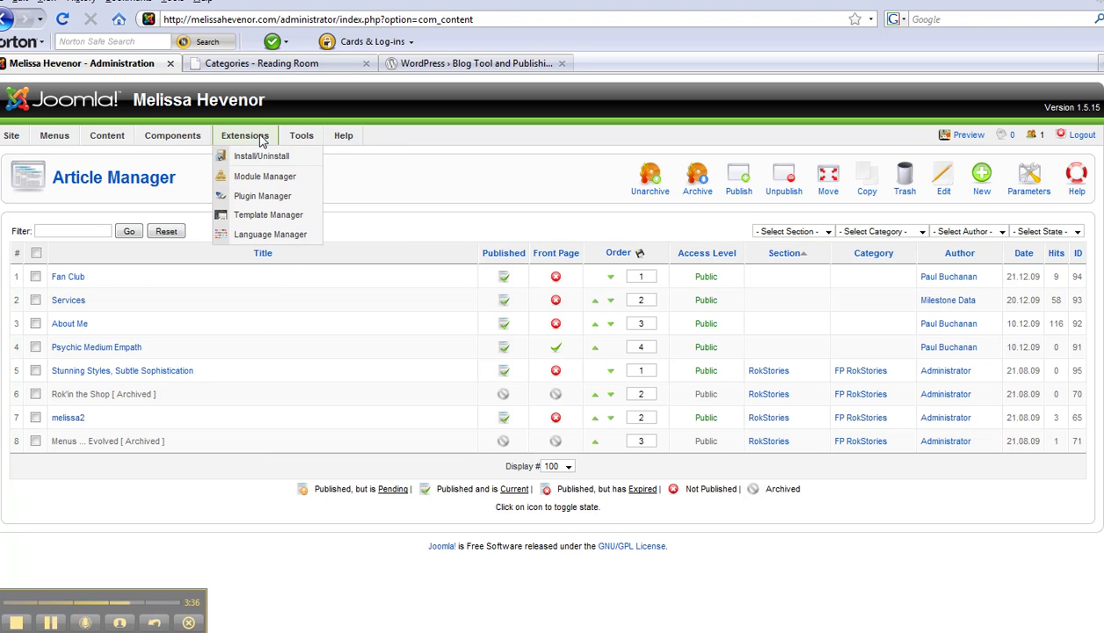
pyautogui.moveTo(303, 145)
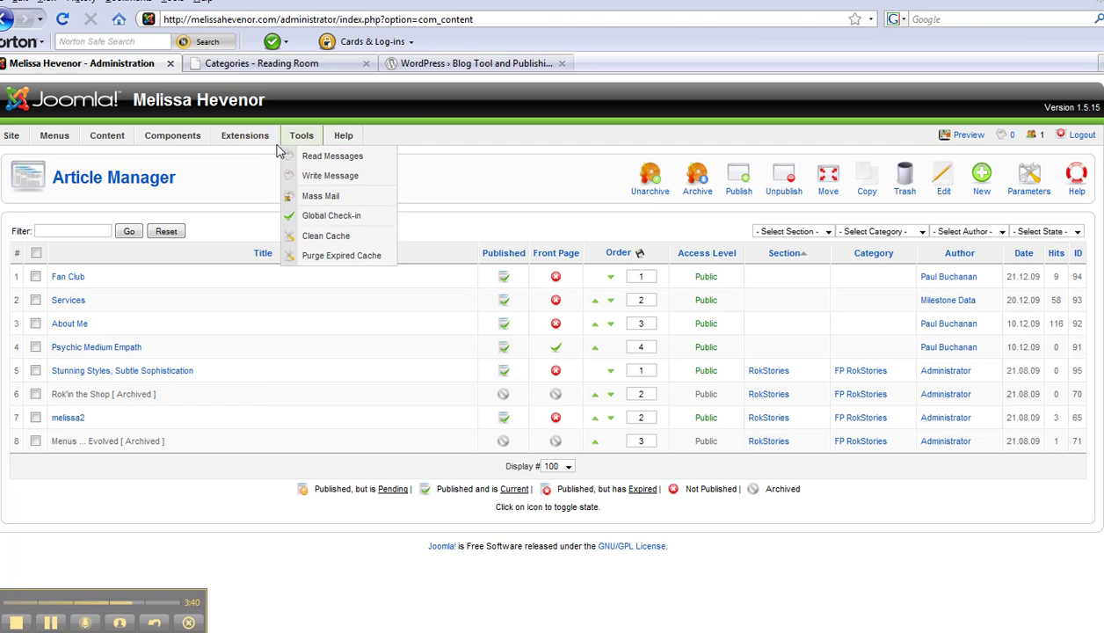
pyautogui.moveTo(194, 146)
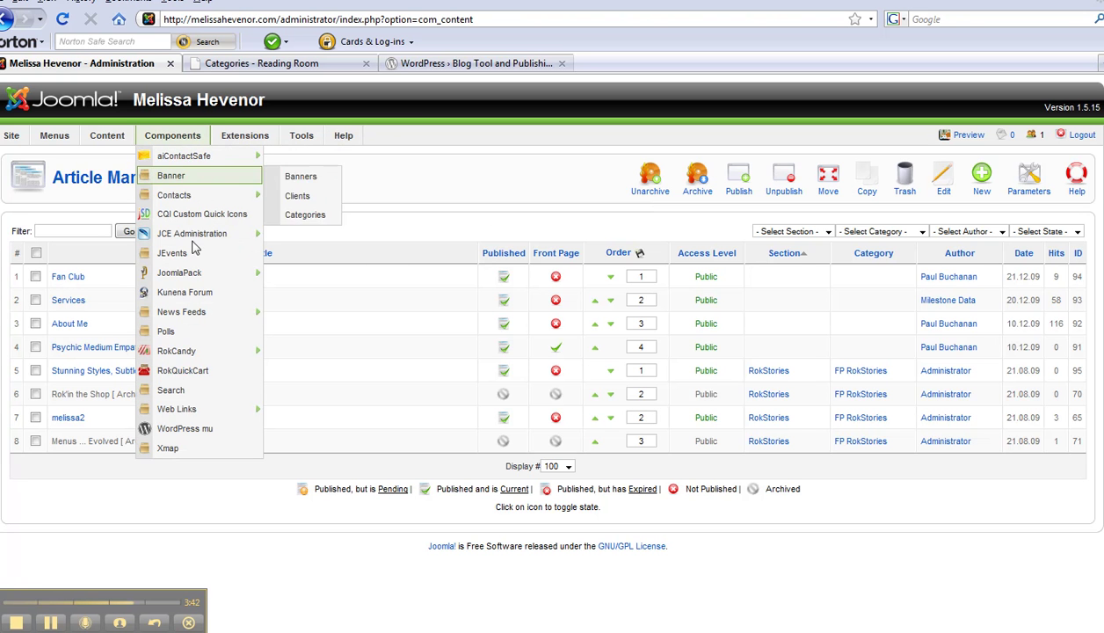
pyautogui.click(191, 300)
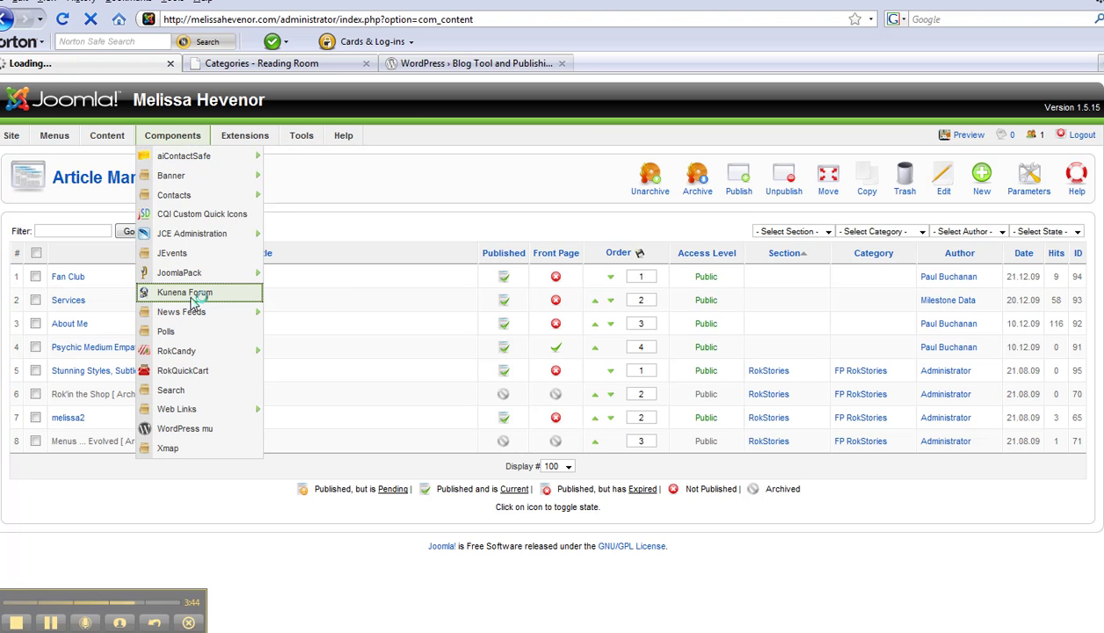